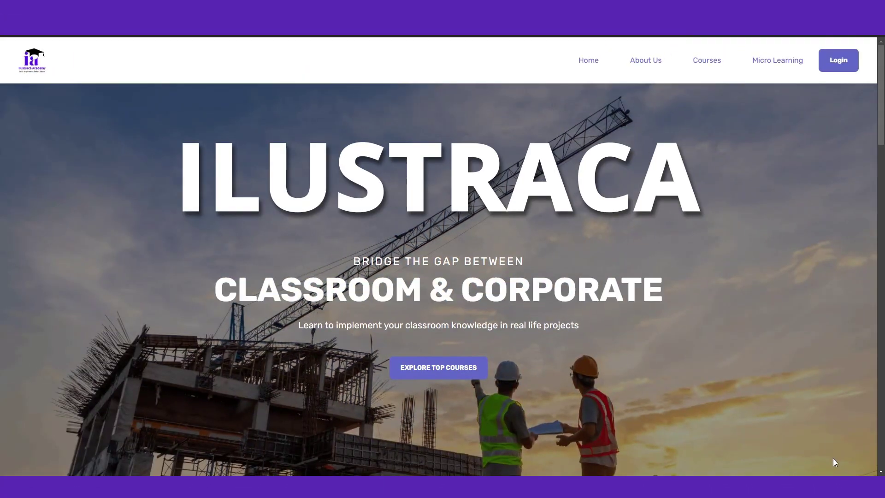
Go to the Courses page from the Ilustraca Academy homepage navigation
left_click(707, 65)
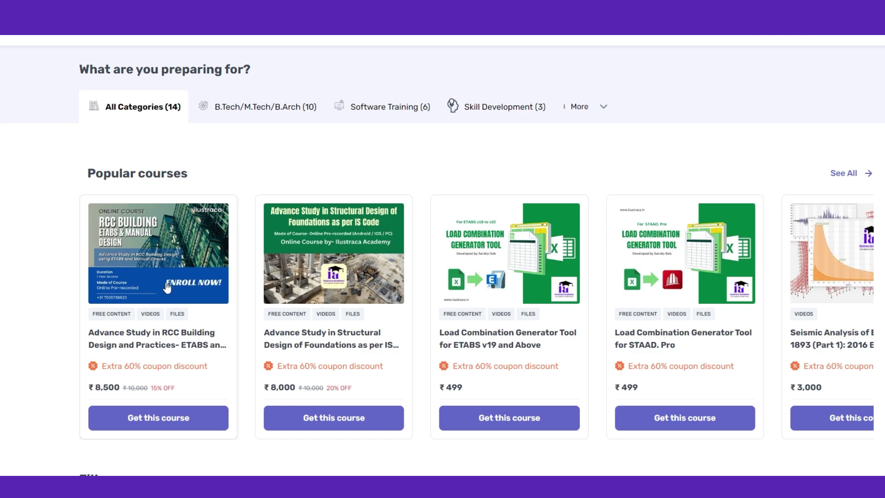
Open the RCC Building Design ETABS course to browse its locked lecture videos
left_click(201, 291)
scroll(203, 300, "down", 5)
scroll(203, 300, "down", 3)
scroll(203, 305, "down", 1)
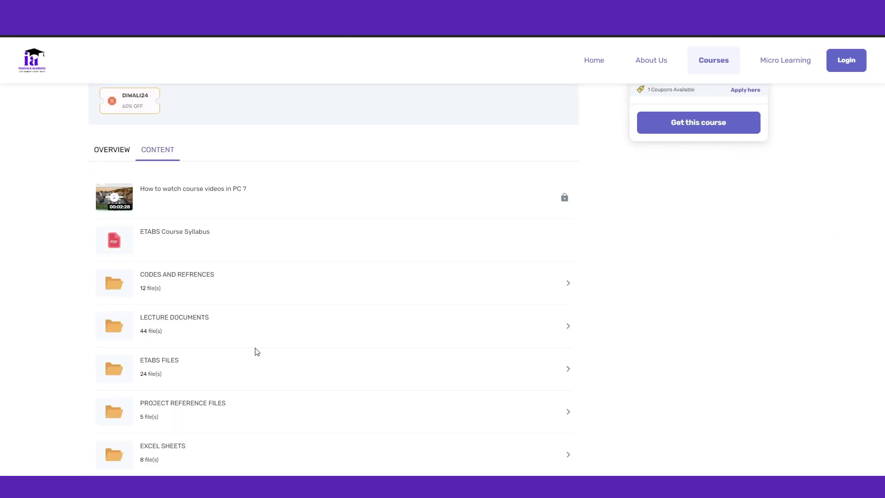
scroll(255, 352, "down", 3)
scroll(243, 332, "down", 2)
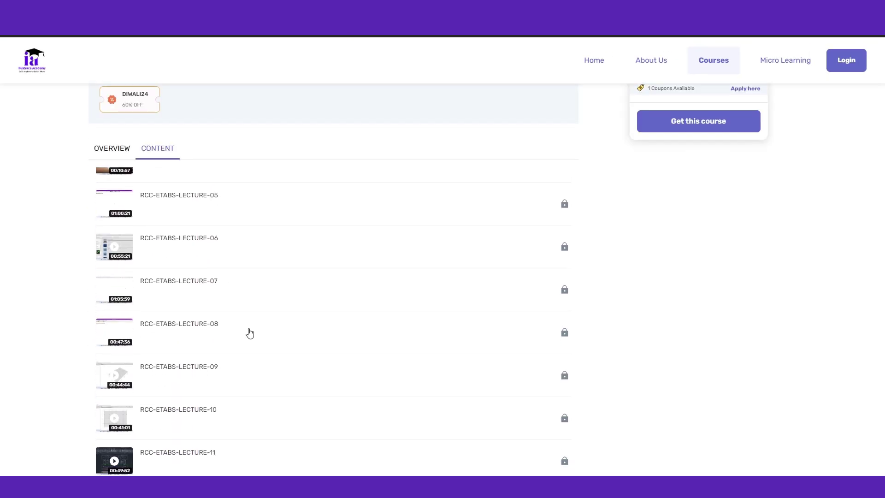